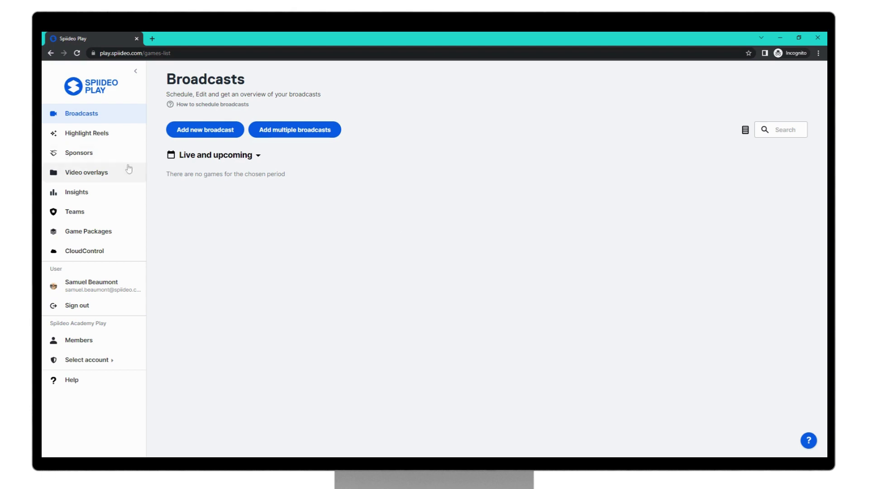
Review the account's members and their roles, and return to the broadcasts overview.
click(96, 345)
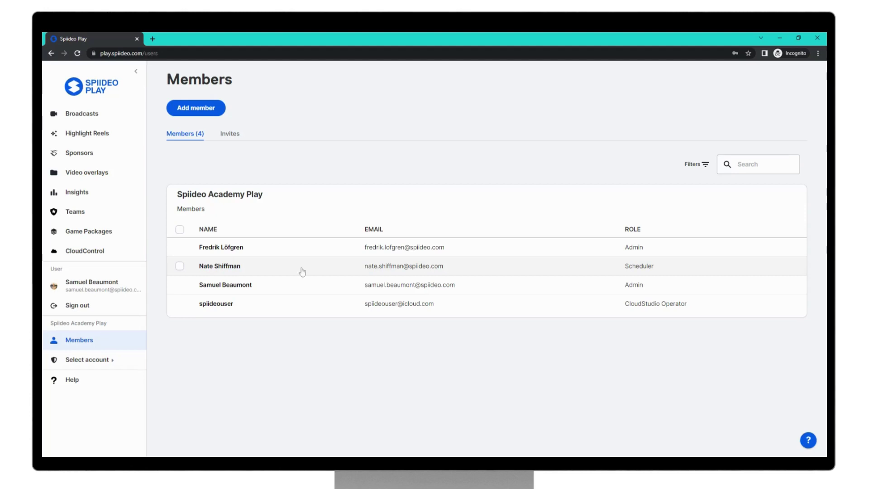
click(80, 117)
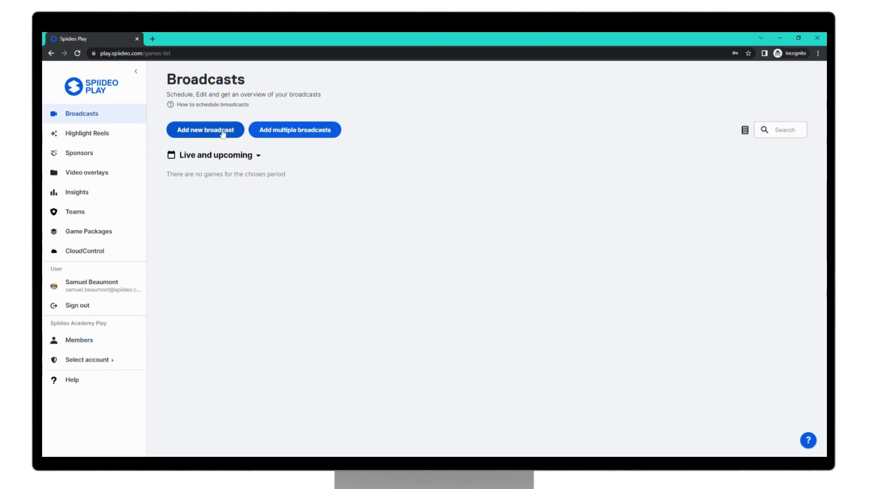
Start a new broadcast and create a home team named "Example Team" with the team code EGT.
click(223, 133)
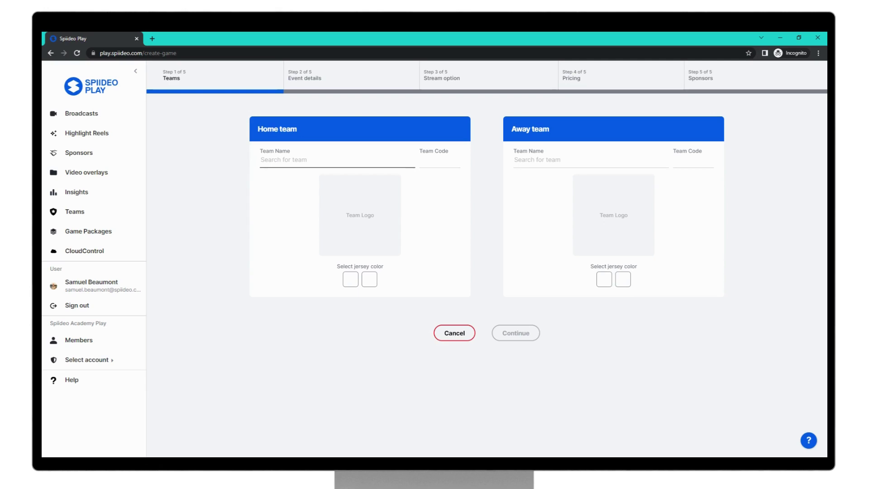
click(290, 159)
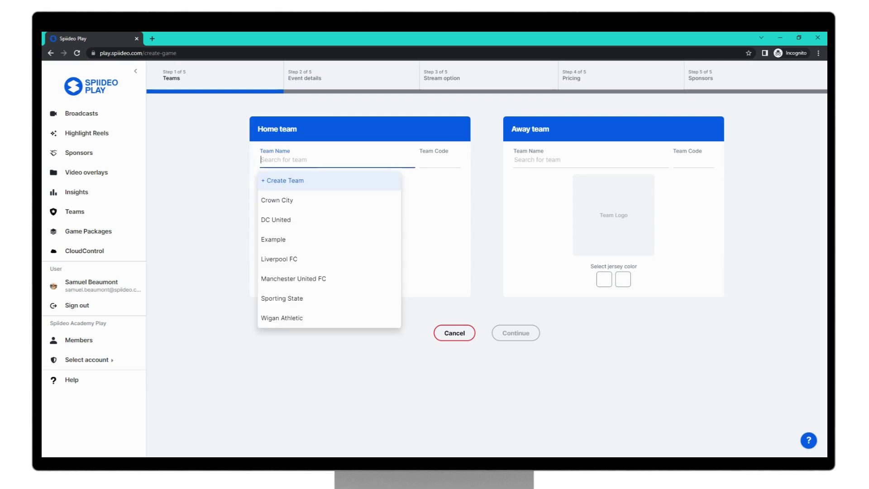
click(280, 181)
click(283, 167)
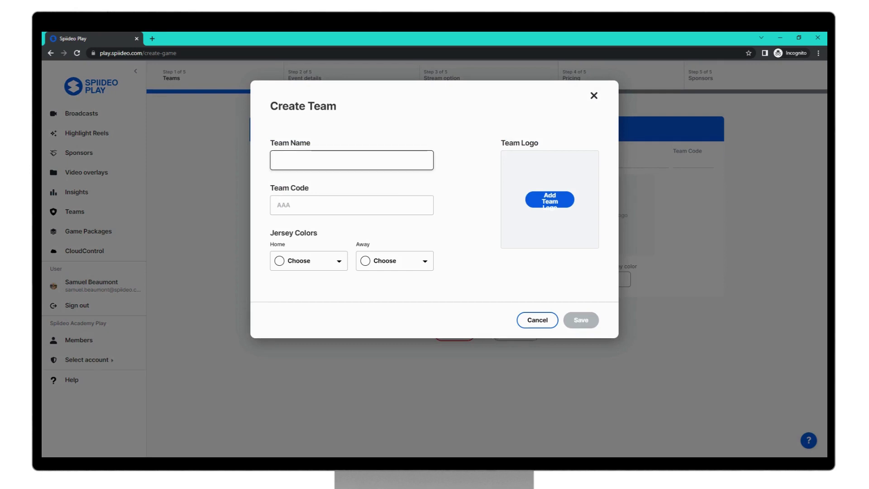
text(Example Team)
click(311, 202)
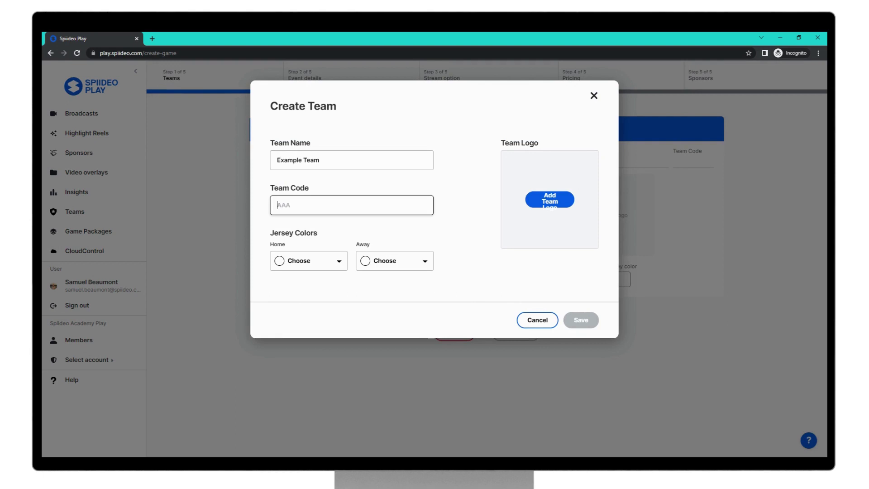
text(EGT)
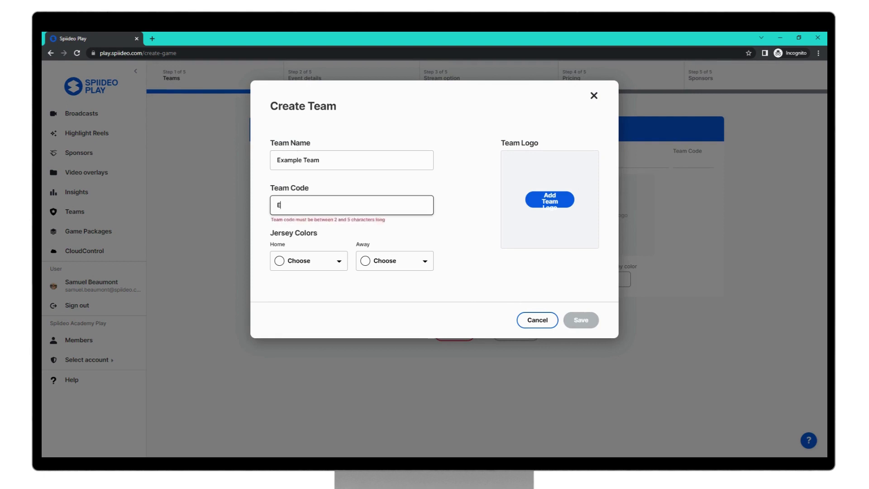
click(346, 238)
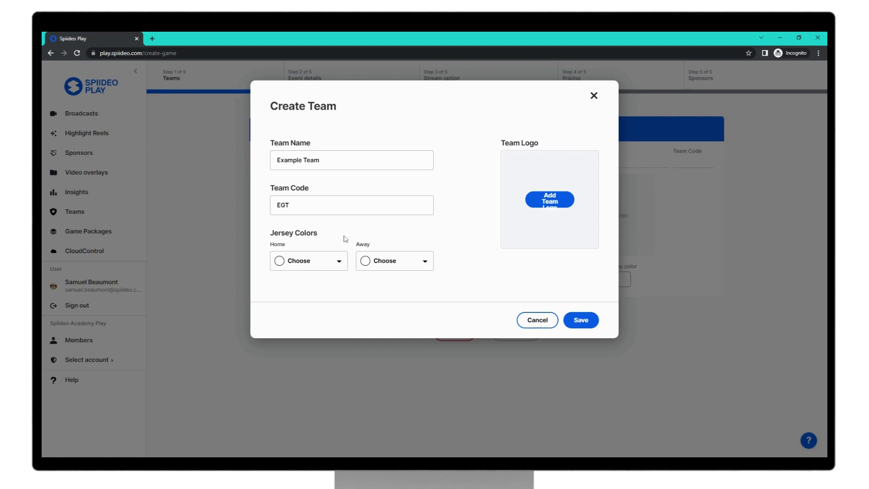
Set the new team's home jersey color to blue and save the team.
click(339, 261)
click(428, 343)
drag(449, 298, 461, 277)
click(403, 229)
click(581, 320)
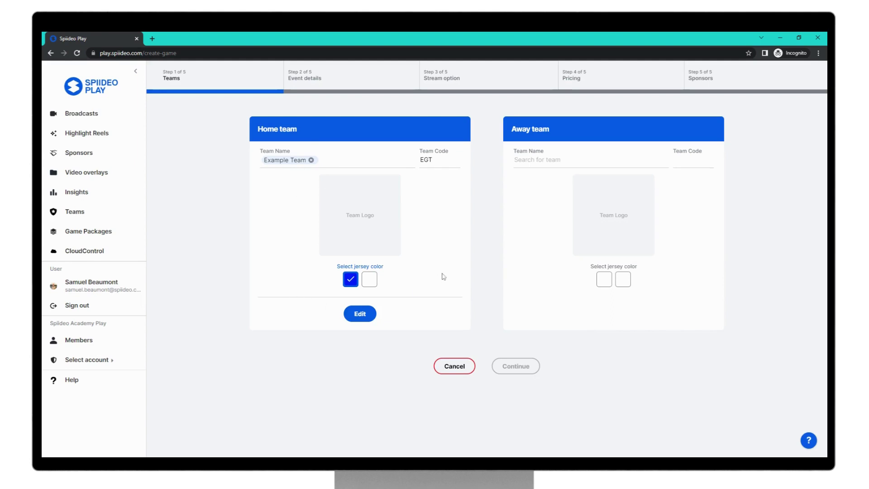
Choose Crown City as the away team and continue to the event details.
click(566, 161)
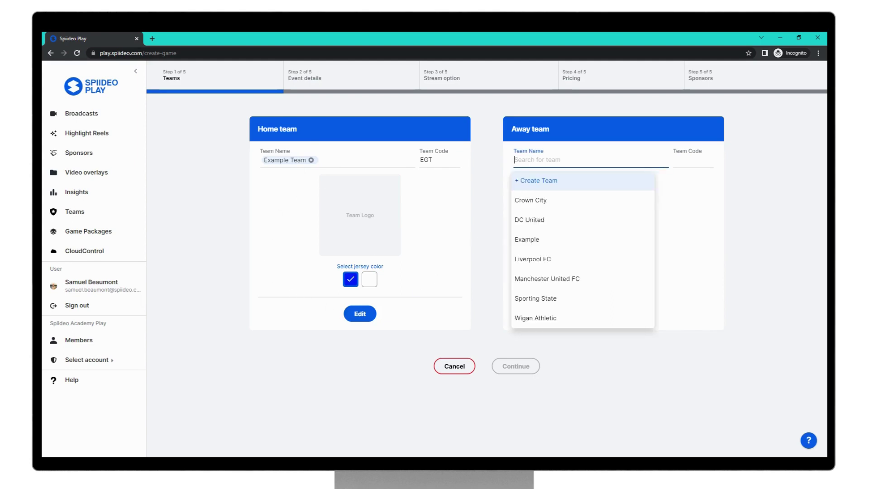
click(545, 205)
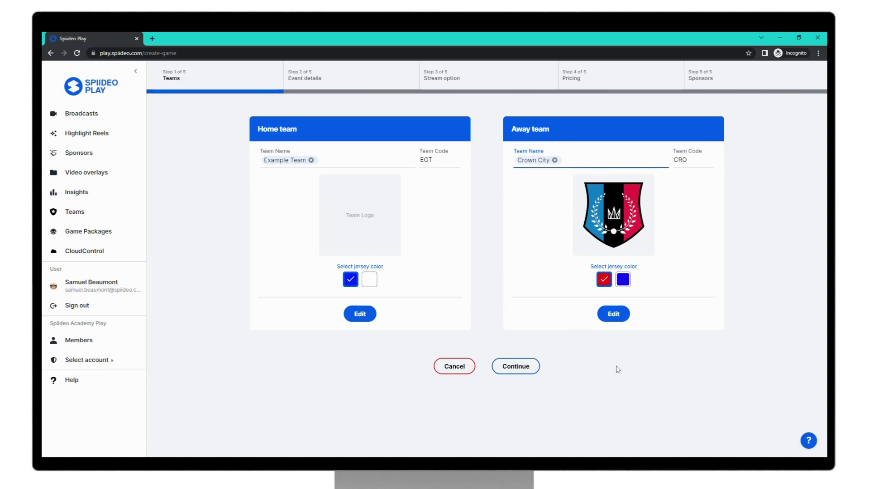
click(535, 370)
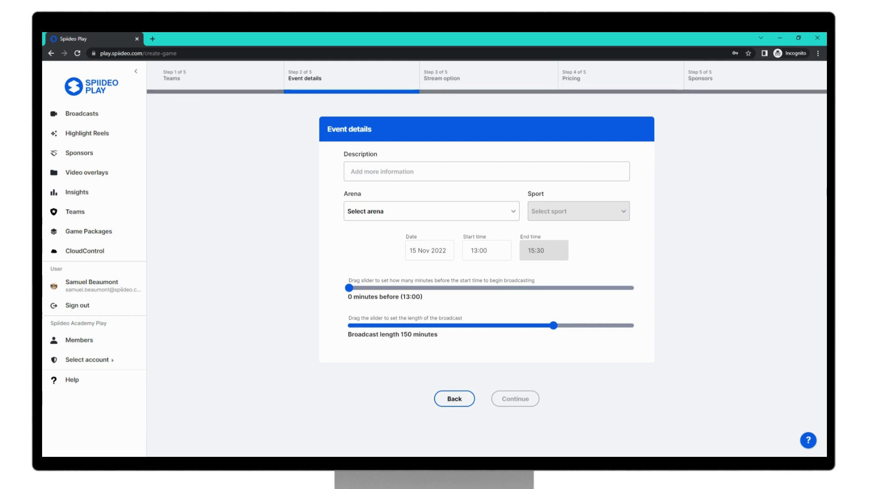
Enter "u21s Men's Practice Match" as the event description.
click(366, 171)
text(u21s Men's Practice Match)
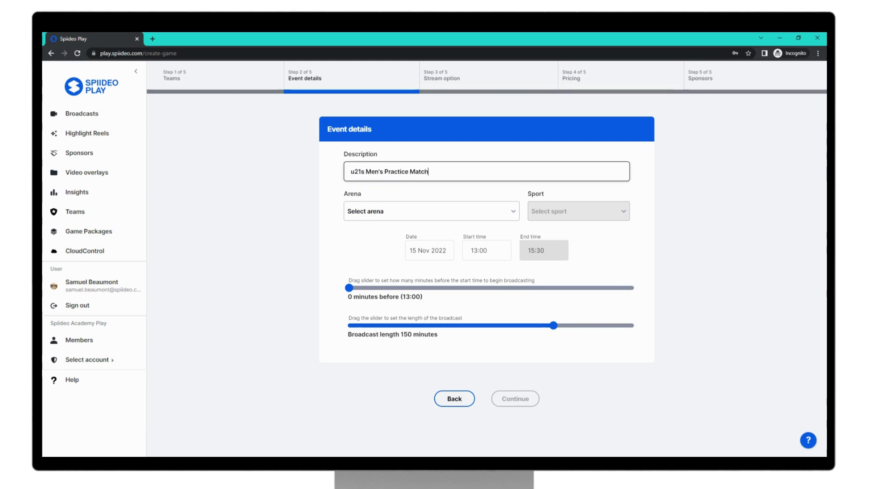
click(333, 171)
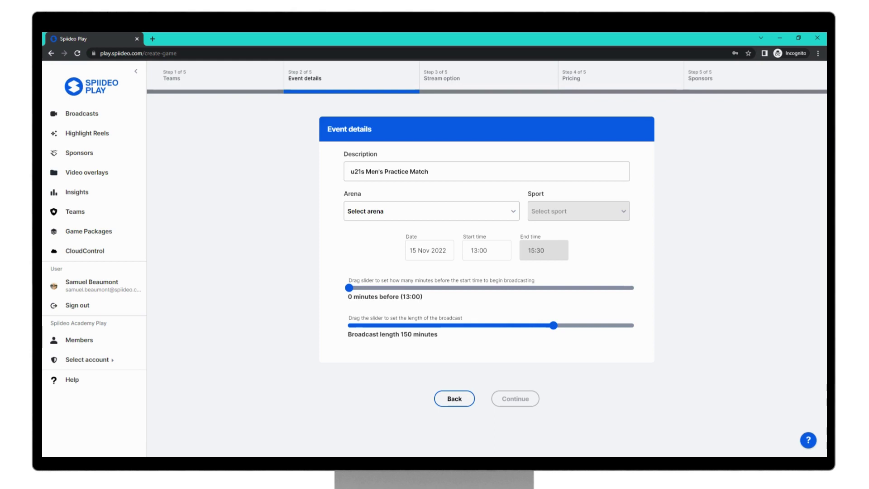
Set the event's arena to Spiideo Arena and its sport to Football.
click(398, 215)
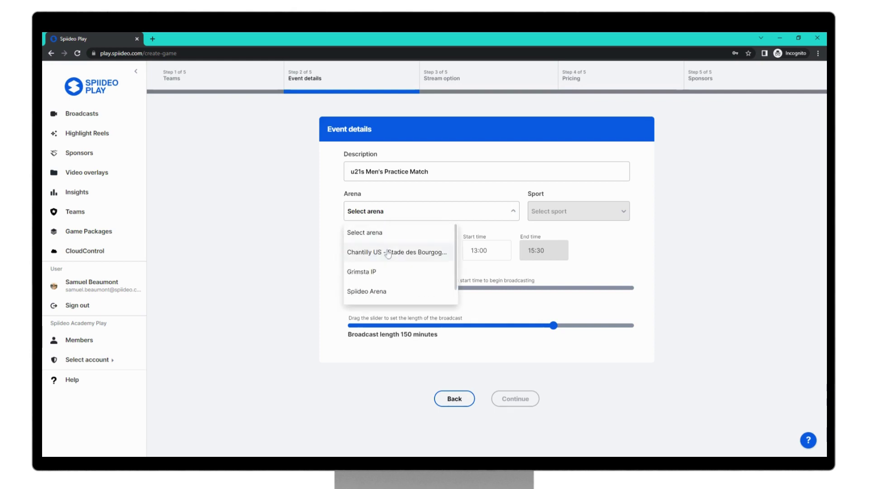
scroll(381, 276, down, 1)
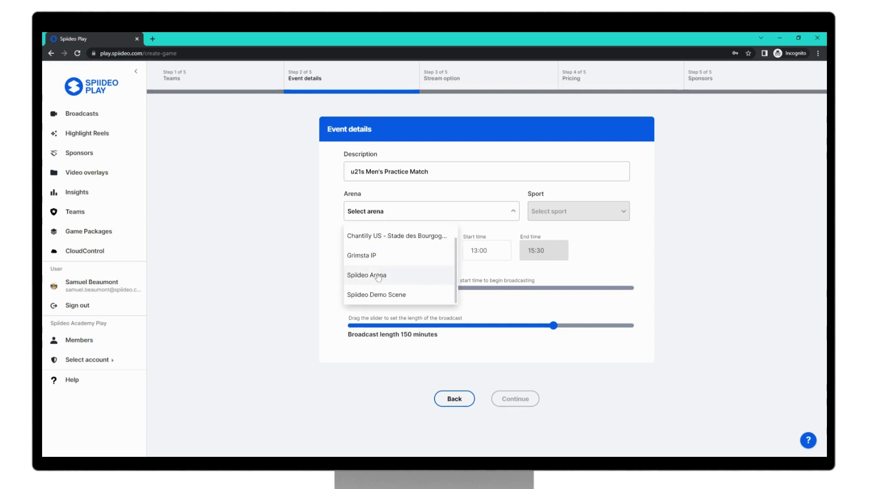
click(378, 277)
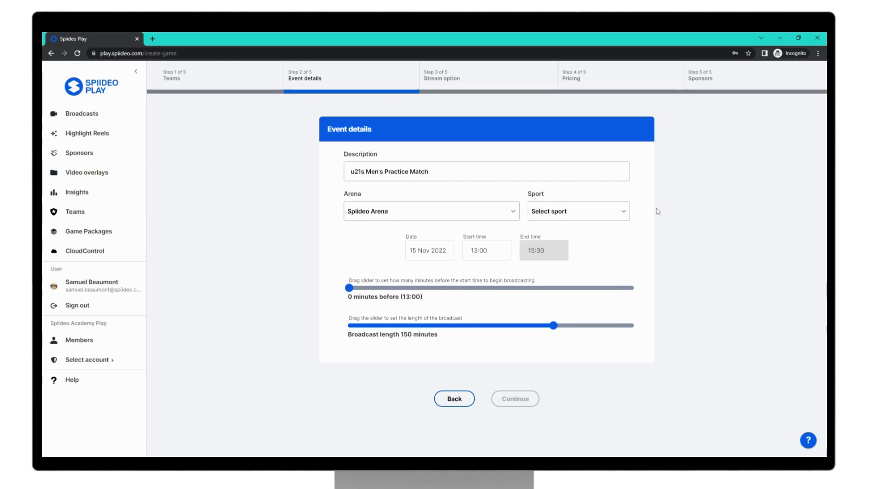
click(614, 215)
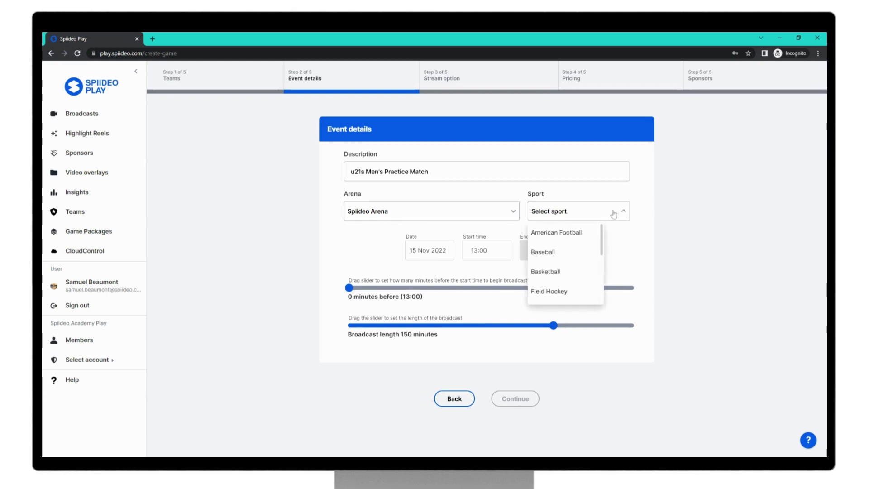
scroll(572, 271, down, 1)
scroll(572, 272, down, 1)
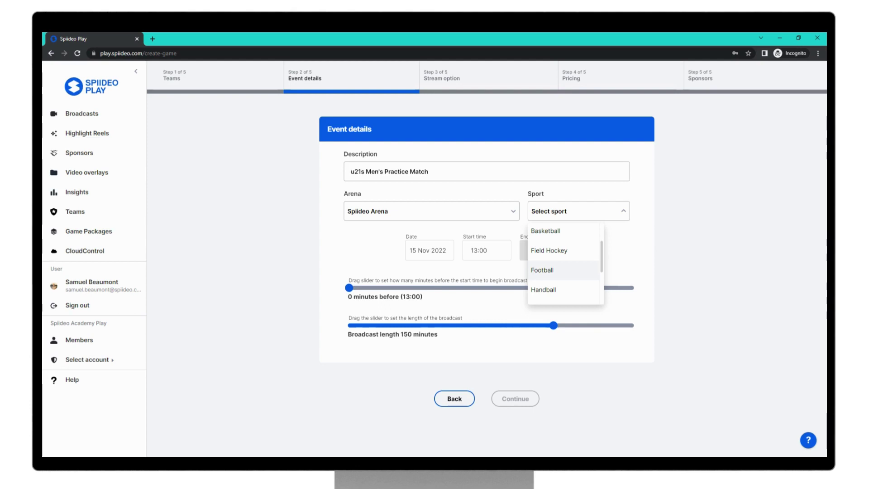
click(565, 270)
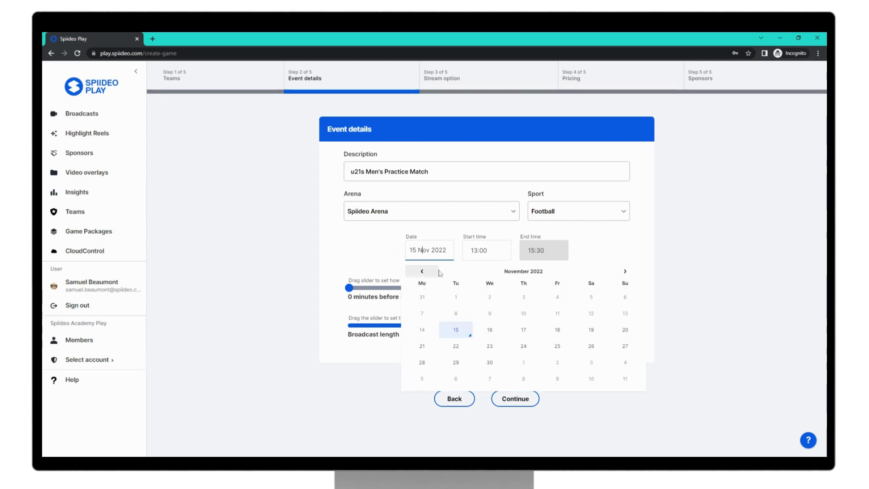
Schedule the event for 15 Nov 2022 with a start time of 12:00.
click(457, 331)
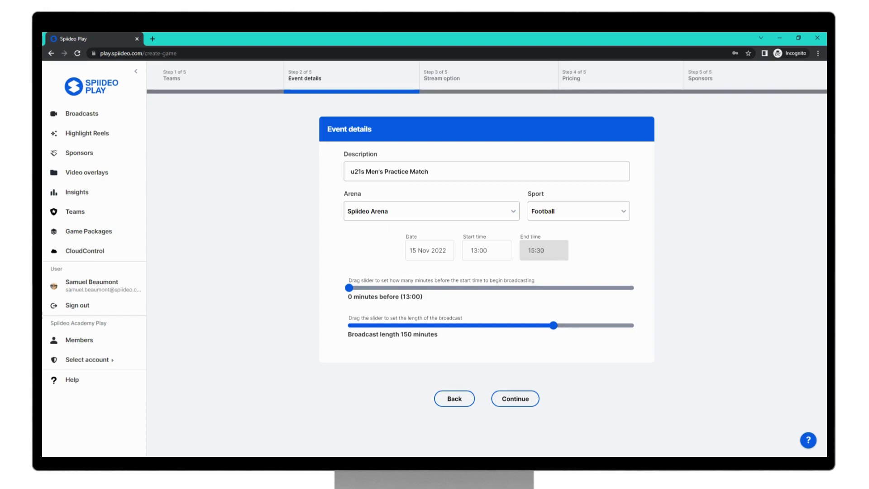
click(487, 250)
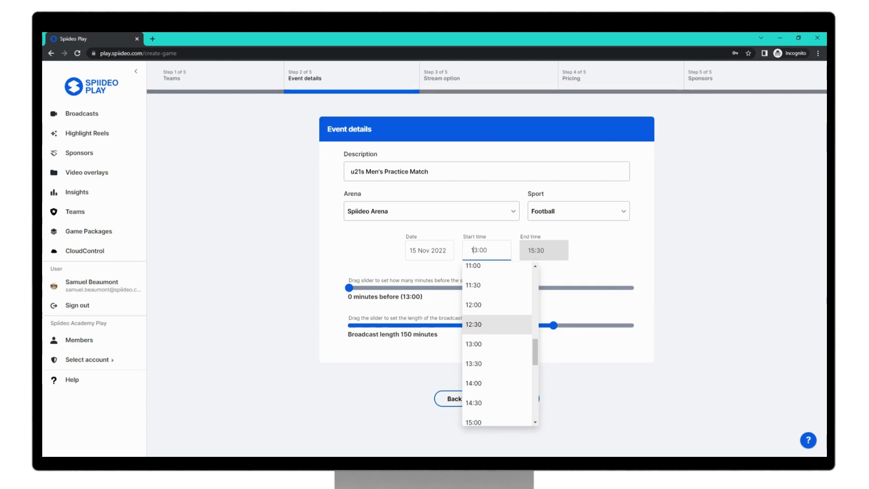
click(483, 310)
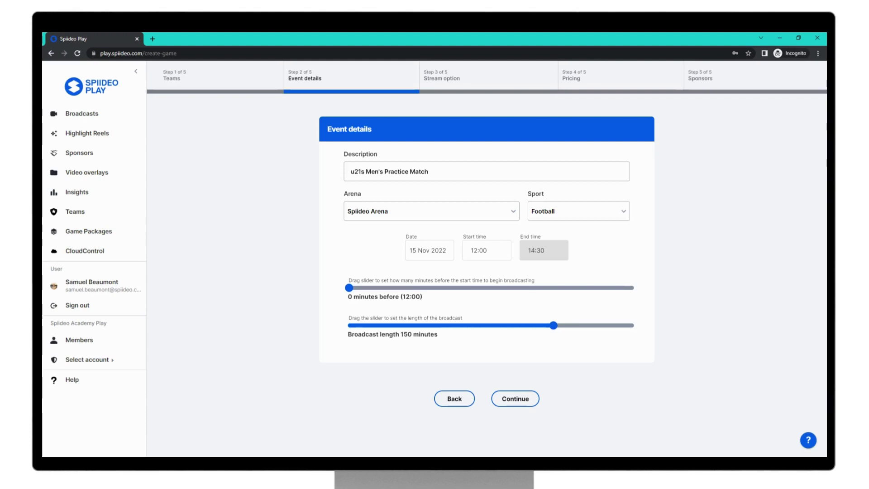
Set broadcasting to begin 10 minutes before the start time with a length of 150 minutes, and continue to the stream options.
mouse_move(553, 325)
mouse_down()
mouse_move(588, 327)
mouse_move(504, 326)
mouse_move(573, 325)
mouse_move(551, 326)
mouse_up()
drag(350, 288, 363, 287)
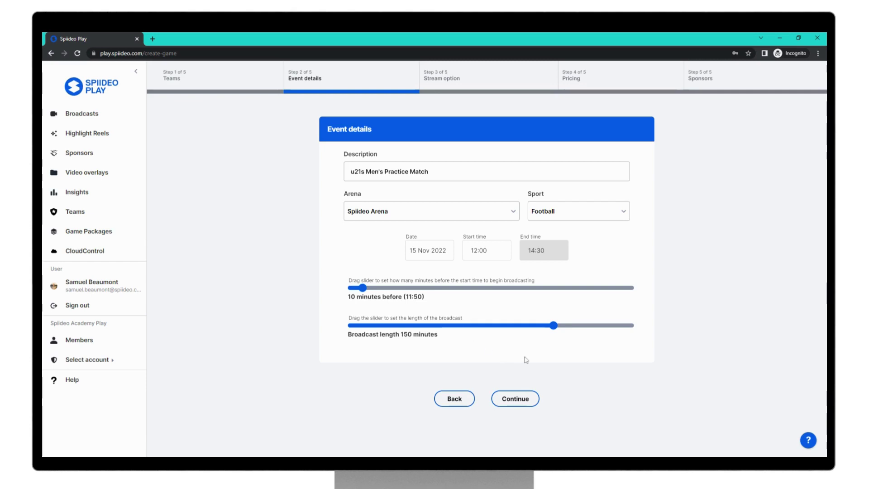
click(519, 398)
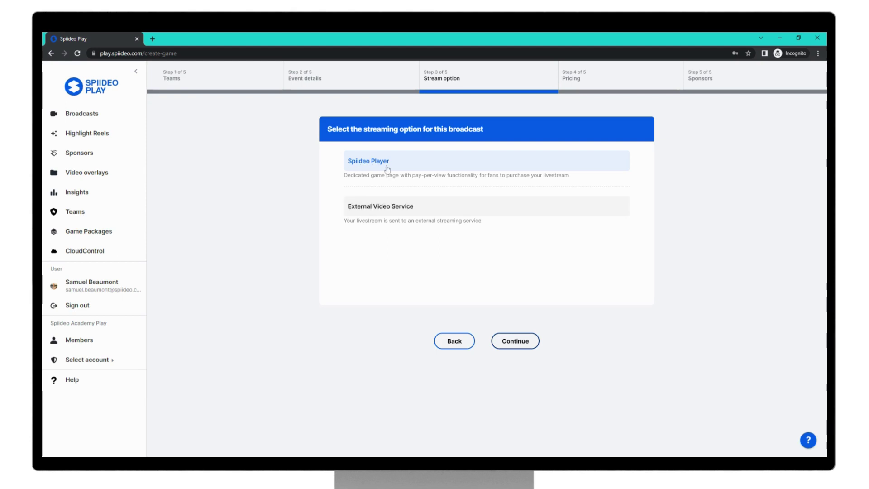
Use Spiideo Player as the streaming option, set a pay-per-view price of €5.50, and continue to the sponsors.
click(523, 342)
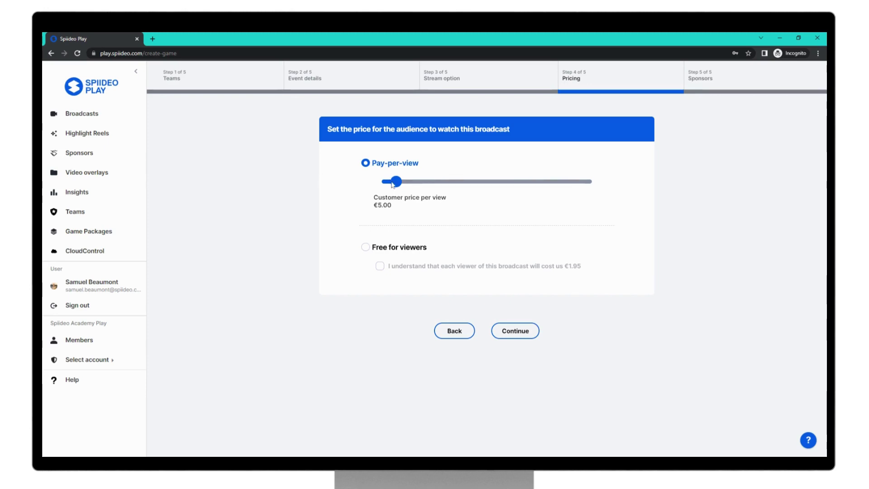
drag(396, 181, 404, 182)
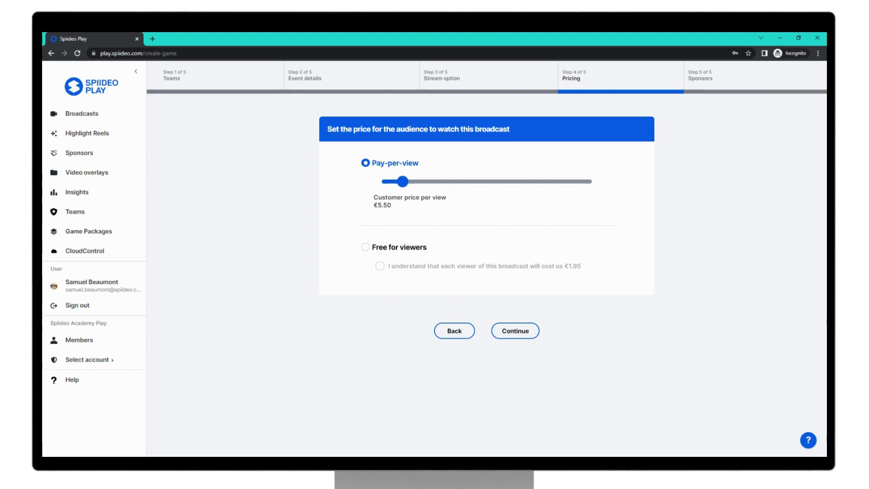
click(365, 248)
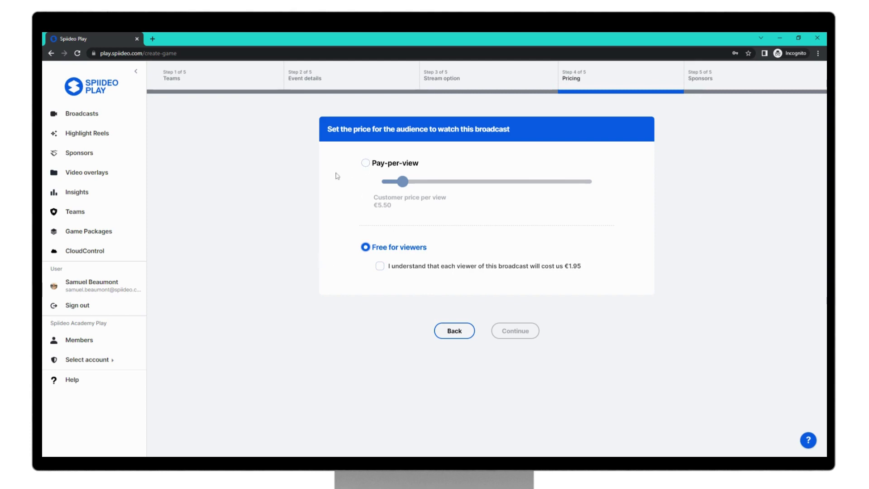
click(366, 164)
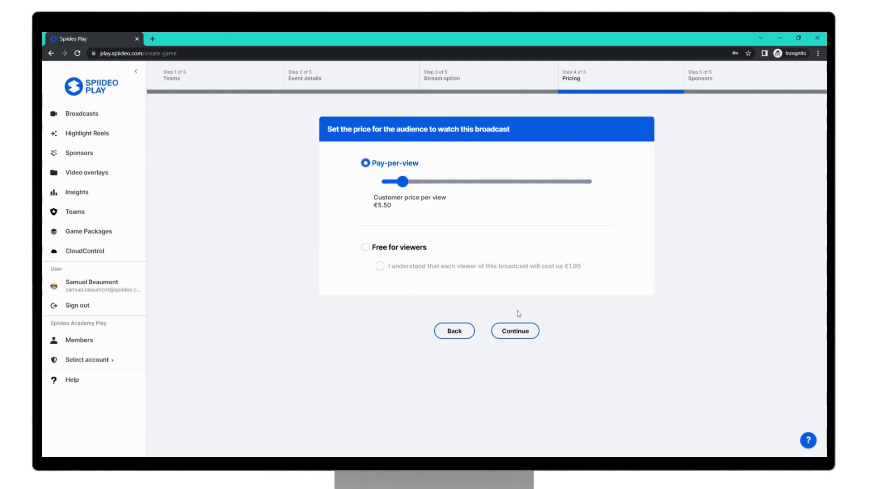
click(518, 331)
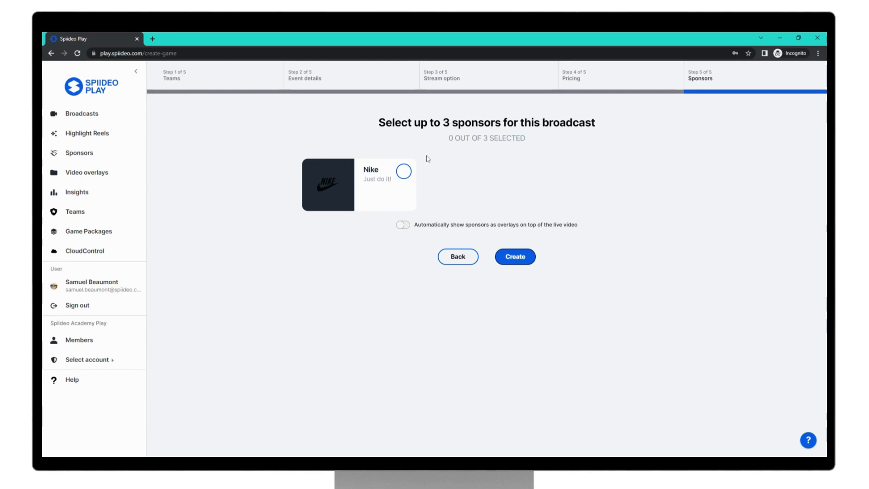
Select Nike as the sponsor, leave automatic sponsor overlays off, and create the broadcast.
click(404, 171)
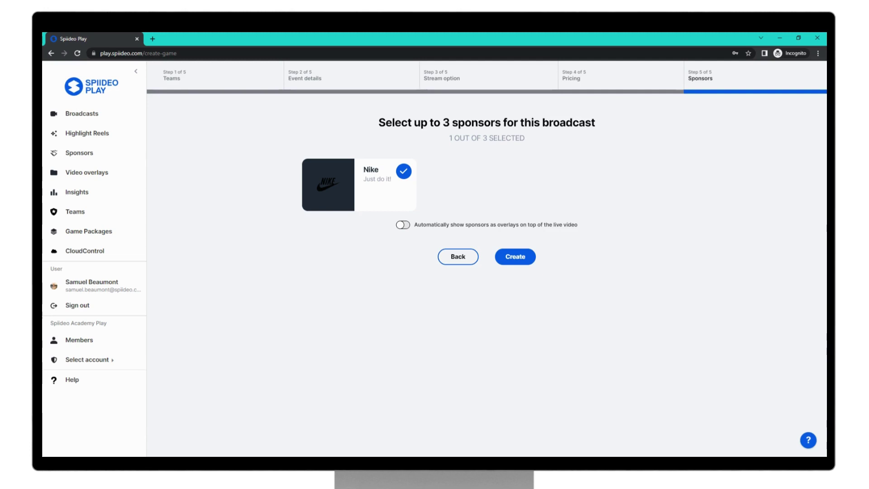
click(401, 229)
click(401, 229)
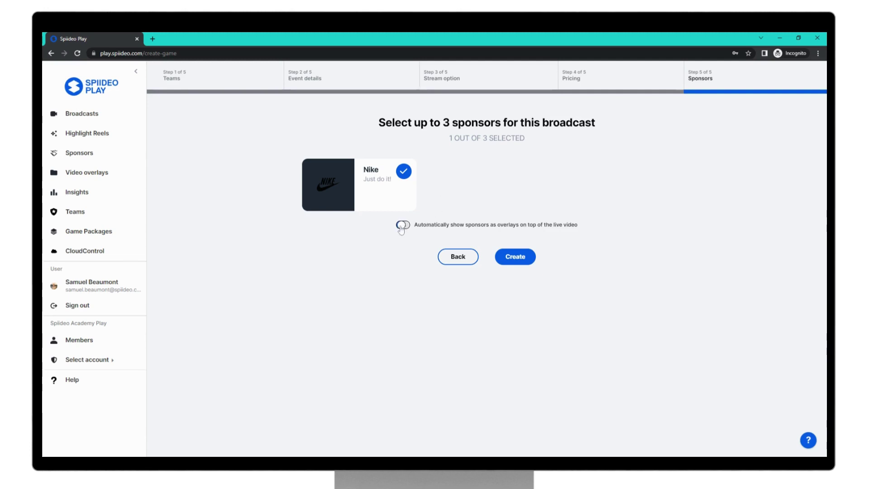
click(509, 258)
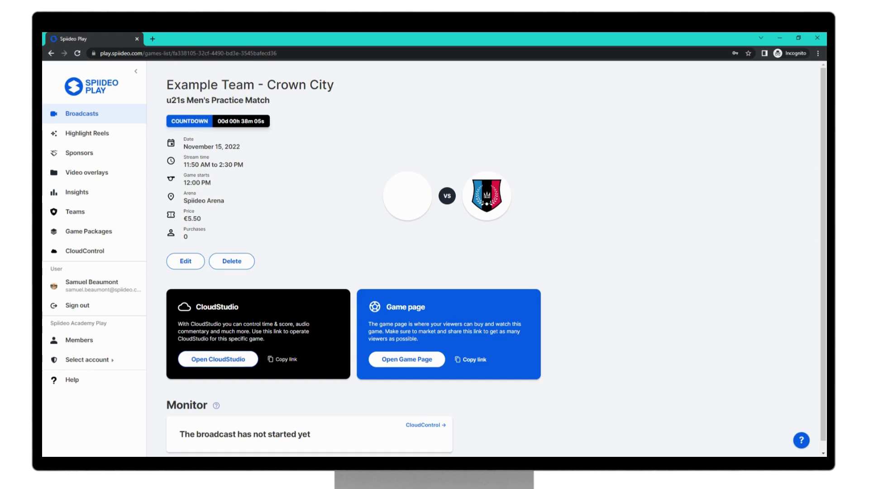
Return to the broadcasts overview and open the support chat for contacting the support team.
click(105, 118)
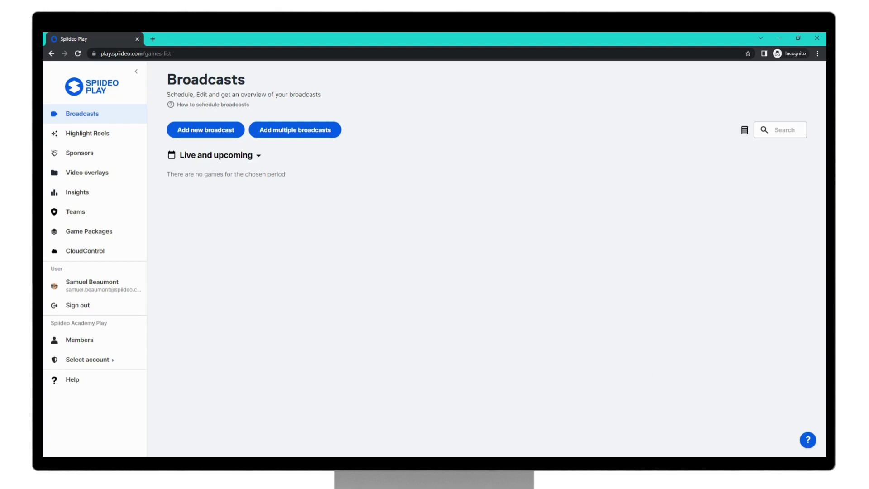
click(808, 440)
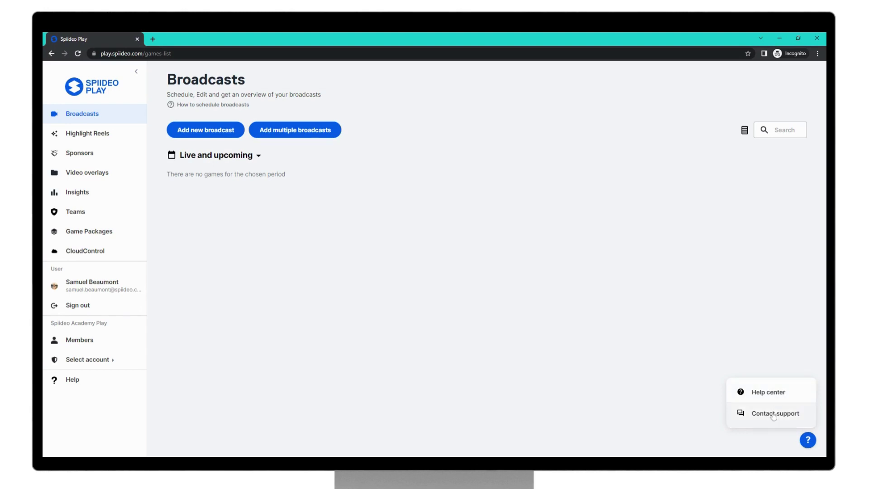
click(772, 393)
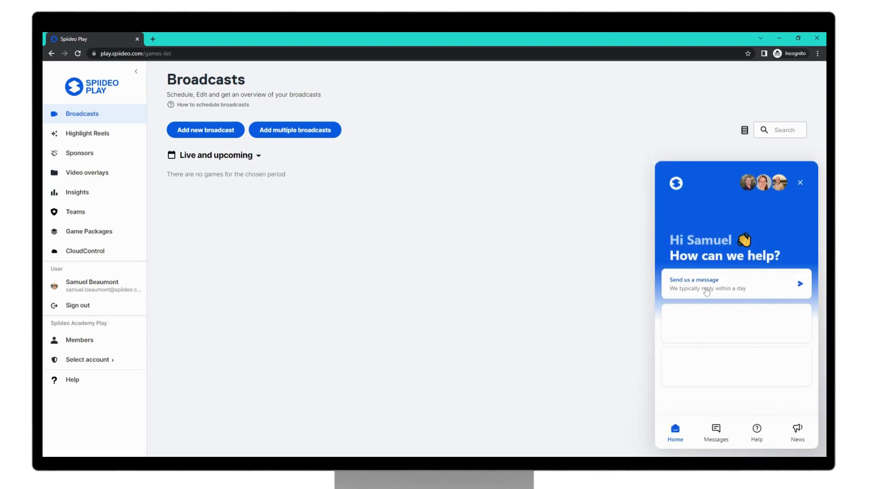